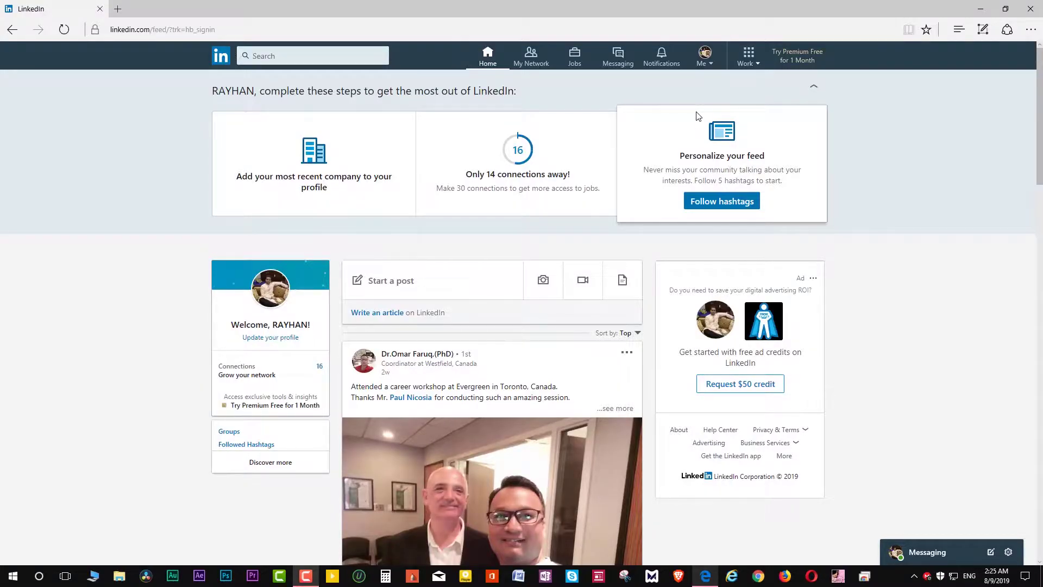
# Step: Open Settings & Privacy from the Me menu in a new tab, showing the Account section
pyautogui.click(706, 57)
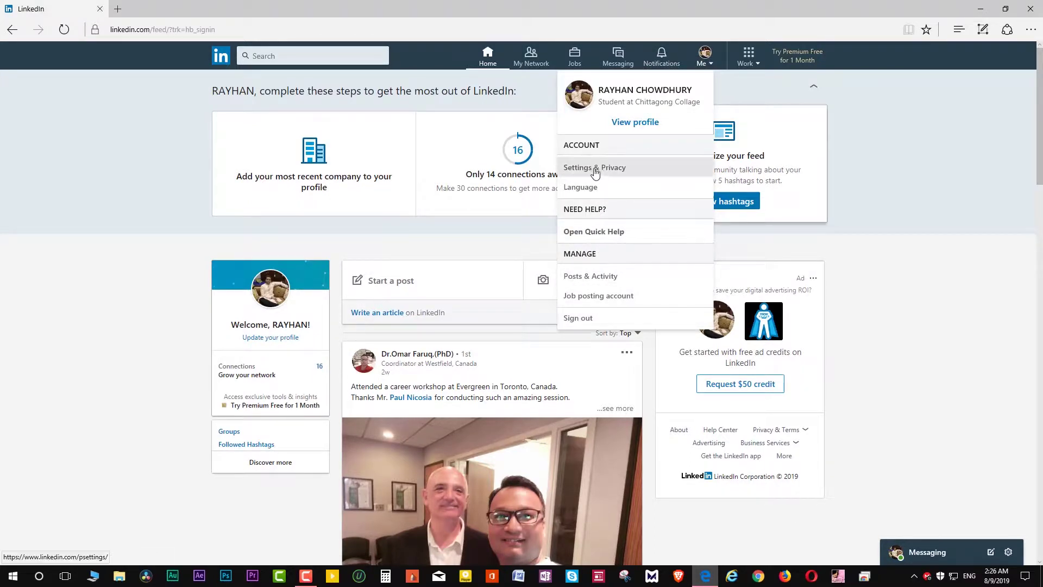
pyautogui.click(683, 171)
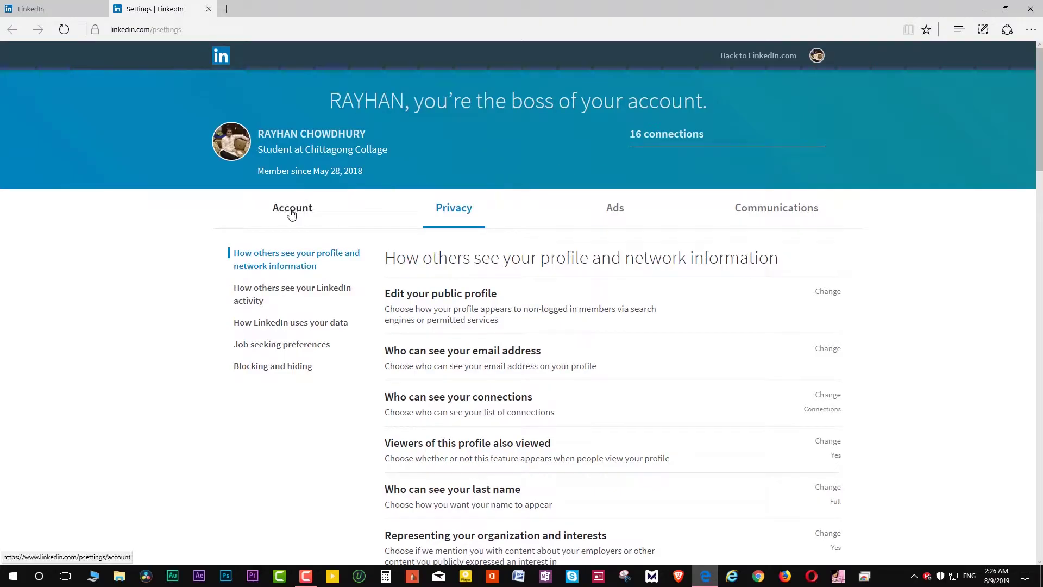
pyautogui.click(293, 211)
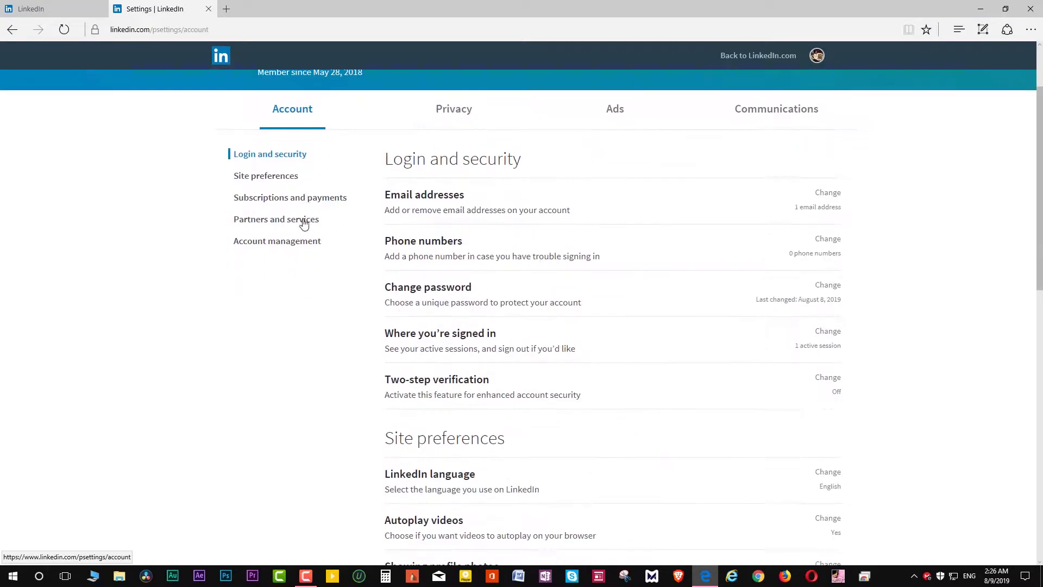
pyautogui.scroll(-8, 570, 236)
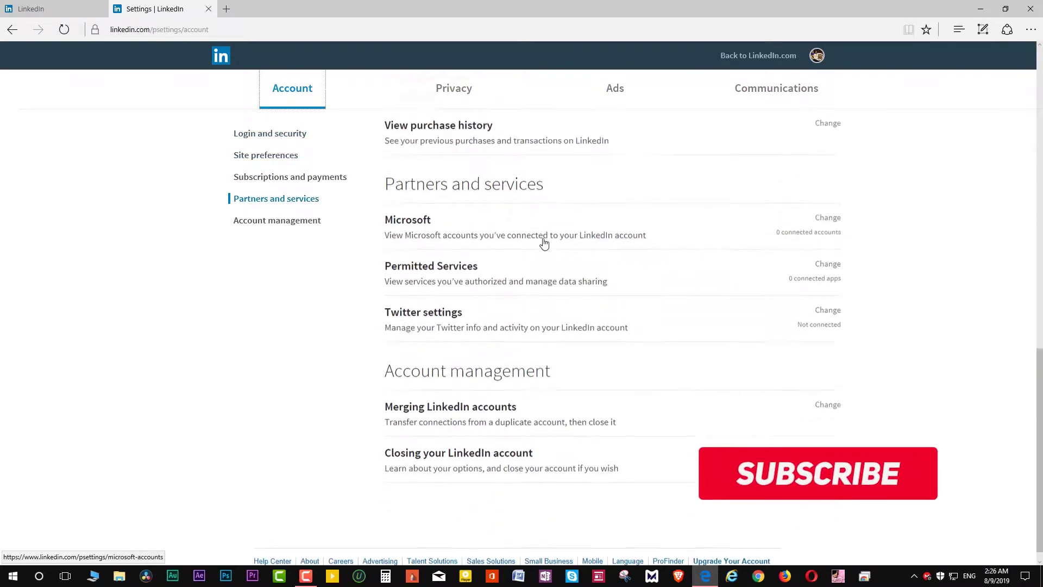
pyautogui.scroll(-1, 545, 242)
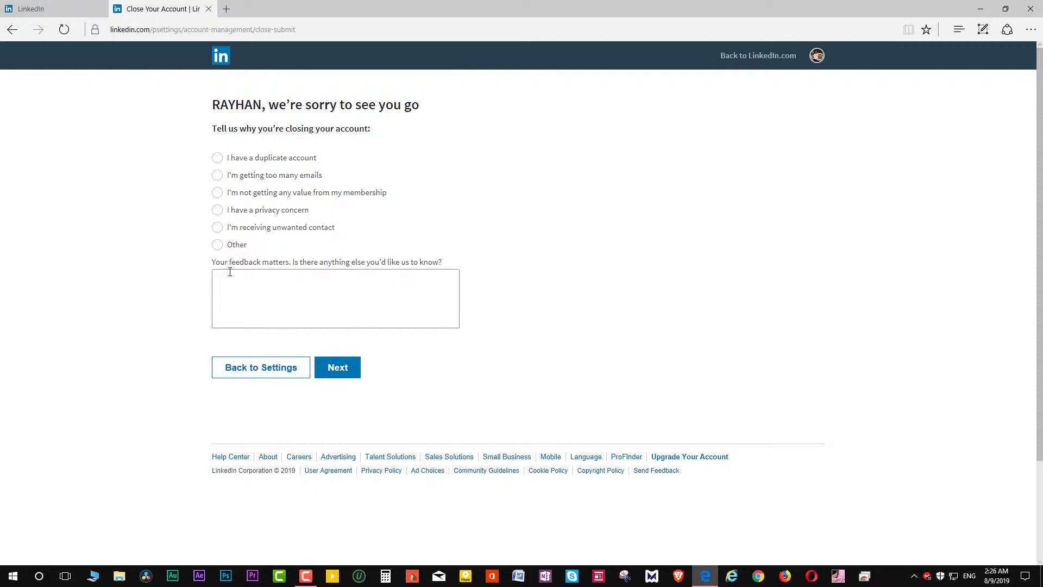
# Step: Give 'I'm getting too many emails' as the closing reason and continue to the password step
pyautogui.click(218, 175)
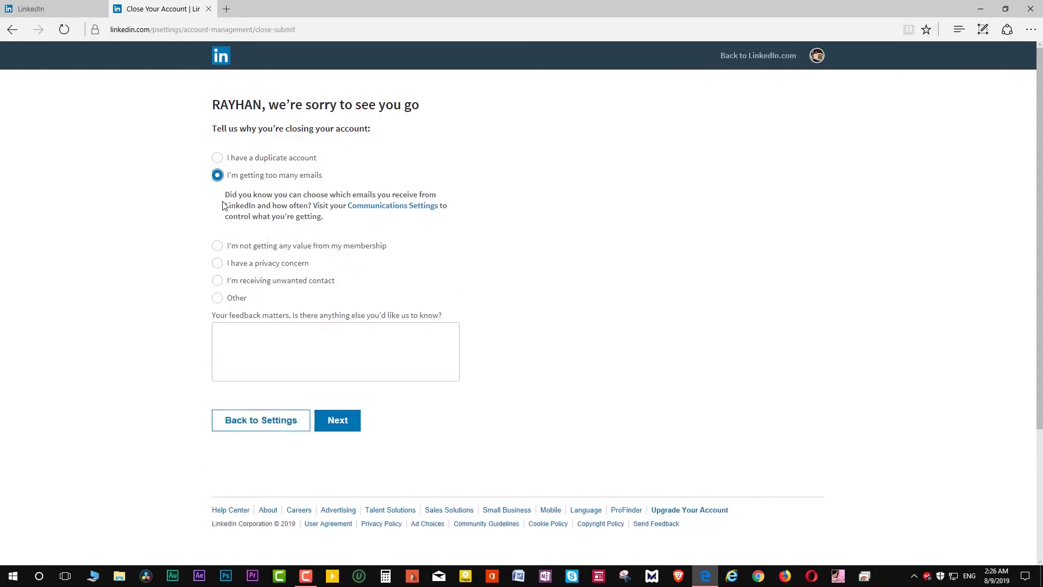
pyautogui.scroll(-3, 276, 367)
pyautogui.click(338, 243)
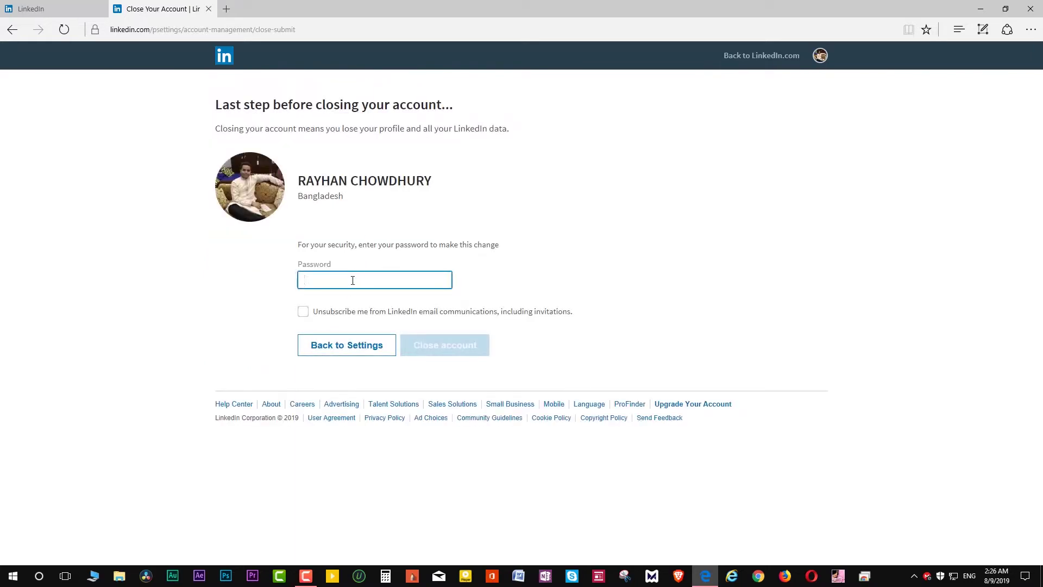
pyautogui.write('a')
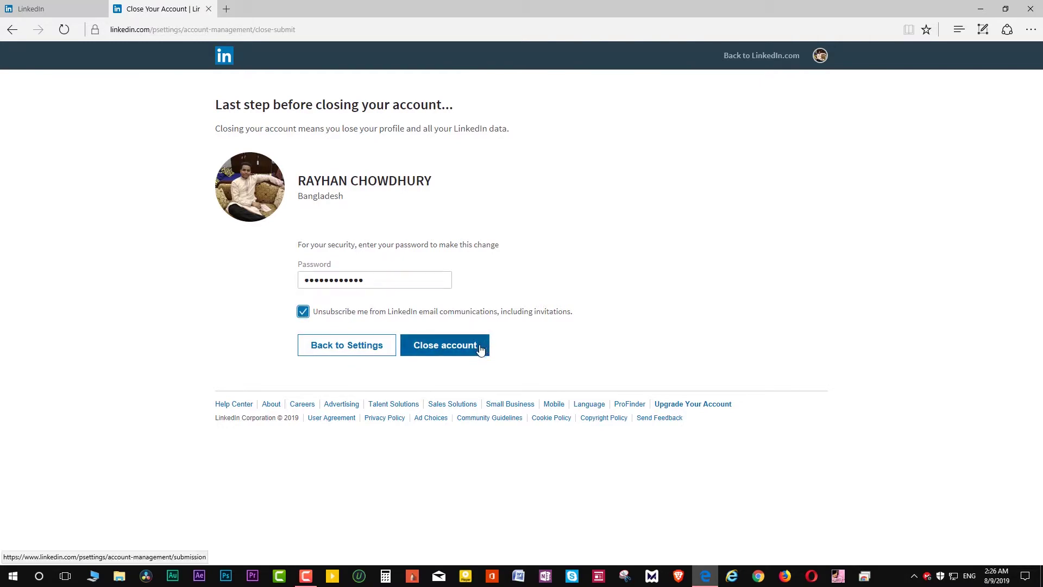
# Step: Submit the account closure with the Close account button
pyautogui.click(445, 352)
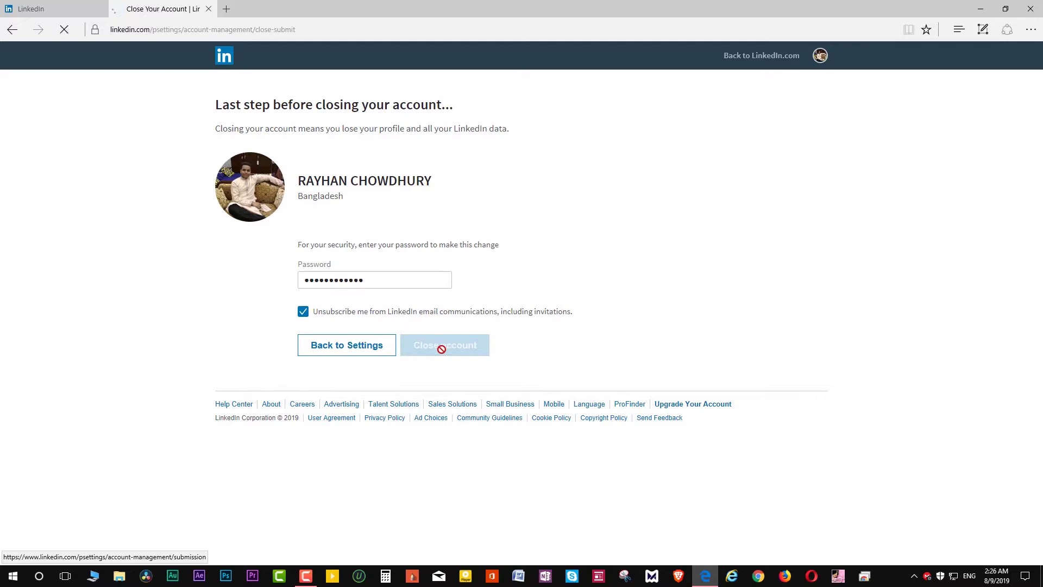